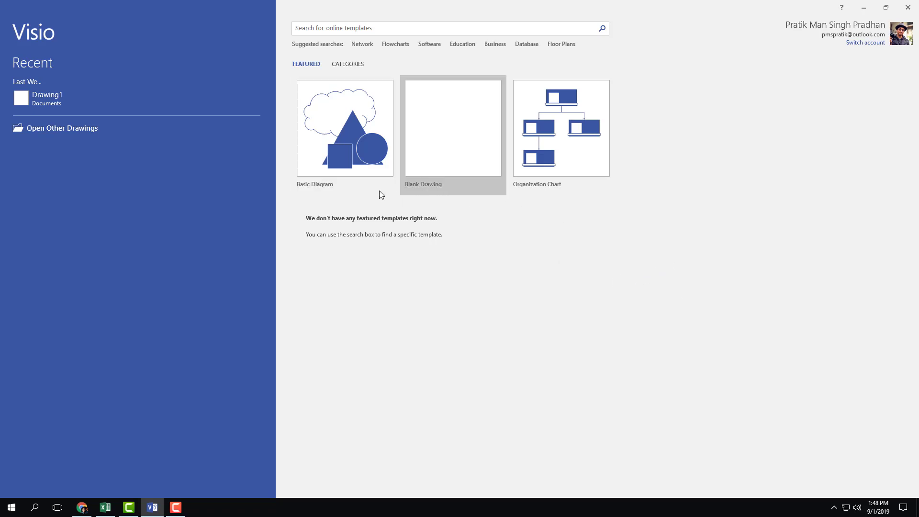
Step: Create a new drawing from the Business category's Brainstorming Diagram template using metric units
{"action": "left_click", "coordinate": [348, 65]}
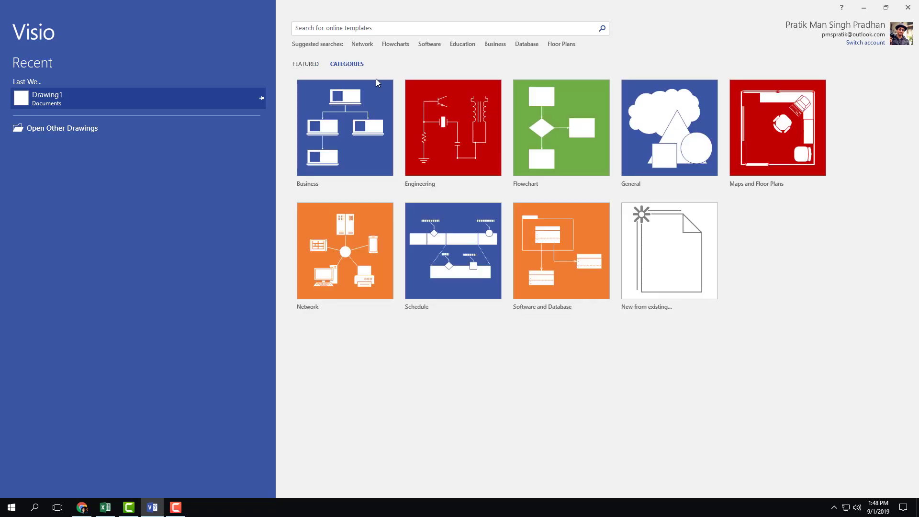
{"action": "left_click", "coordinate": [351, 146]}
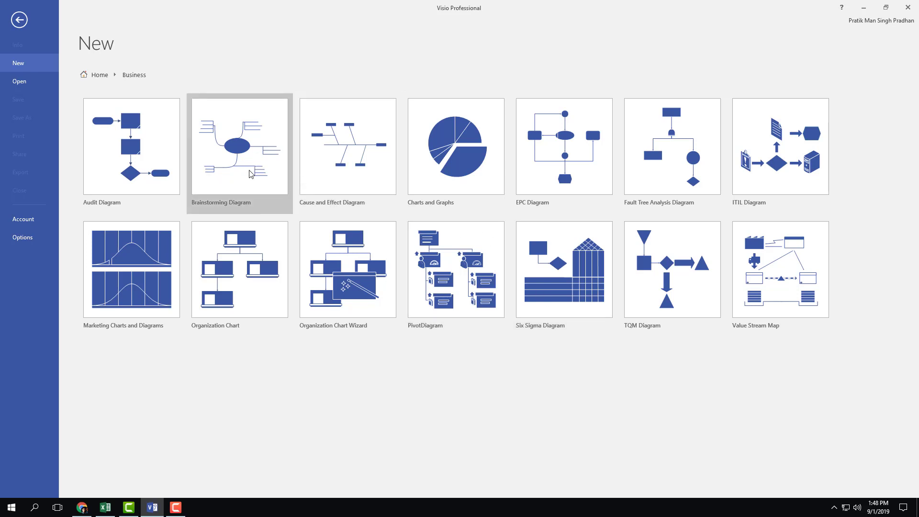
{"action": "left_click", "coordinate": [238, 181]}
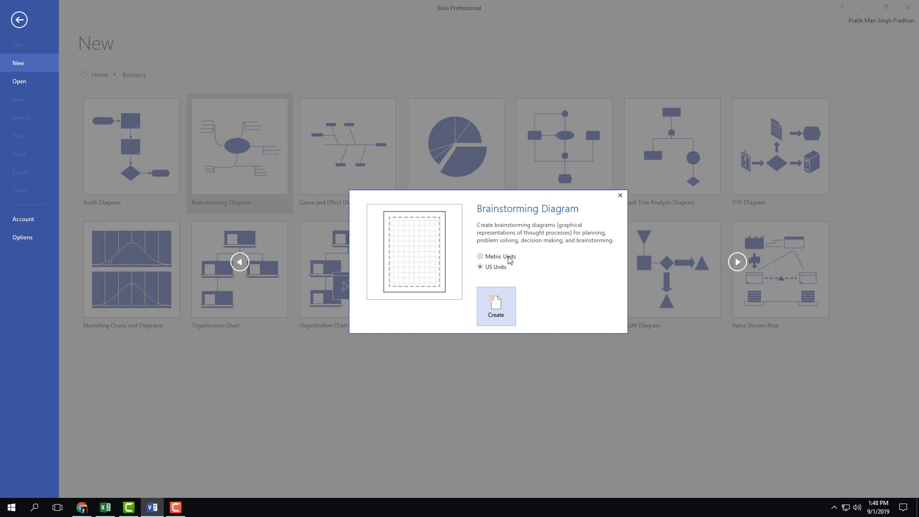
{"action": "left_click", "coordinate": [496, 258]}
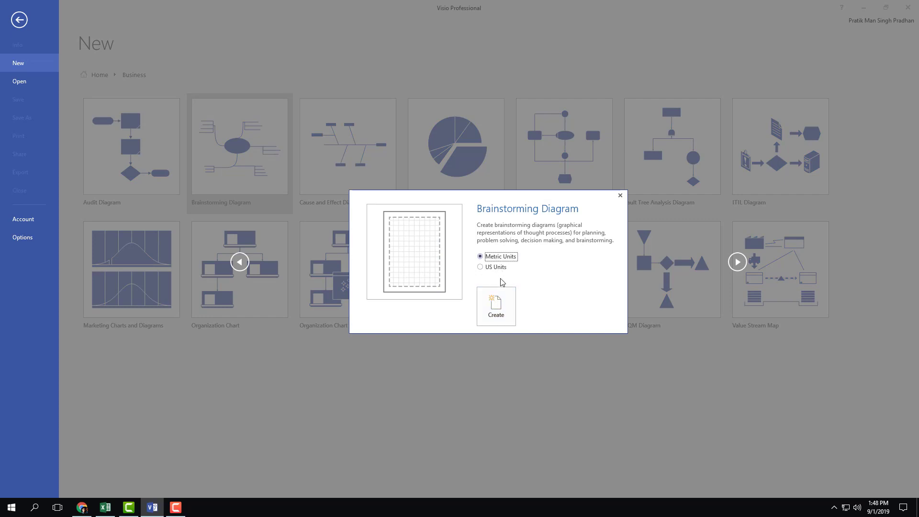
{"action": "left_click", "coordinate": [497, 312]}
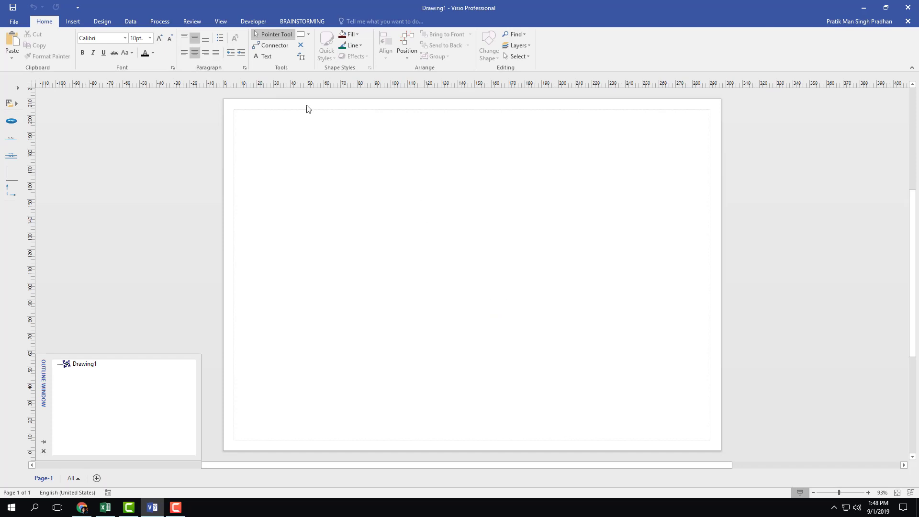
Step: Expand the shapes list, place a Main topic shape near the middle of the page and label it After Effects
{"action": "left_click", "coordinate": [19, 89]}
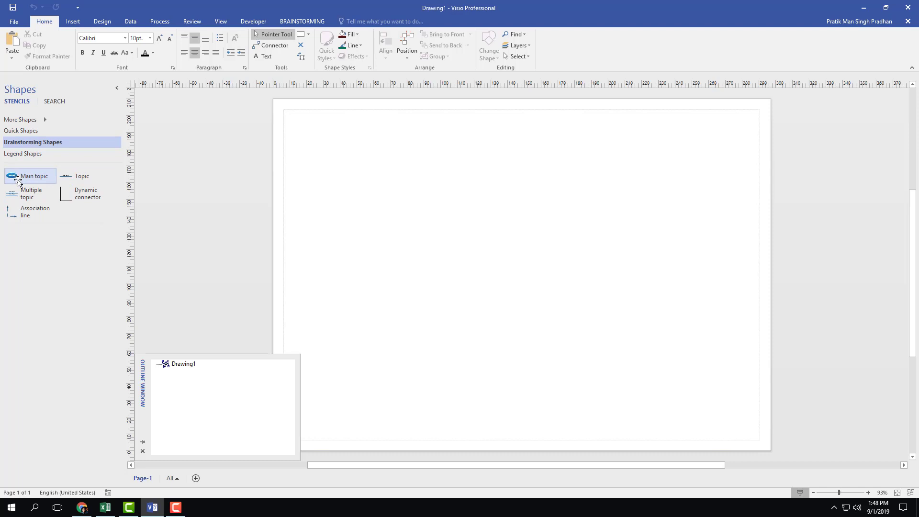
{"action": "left_click_drag", "start_coordinate": [19, 178], "coordinate": [531, 260]}
{"action": "double_click", "coordinate": [528, 264]}
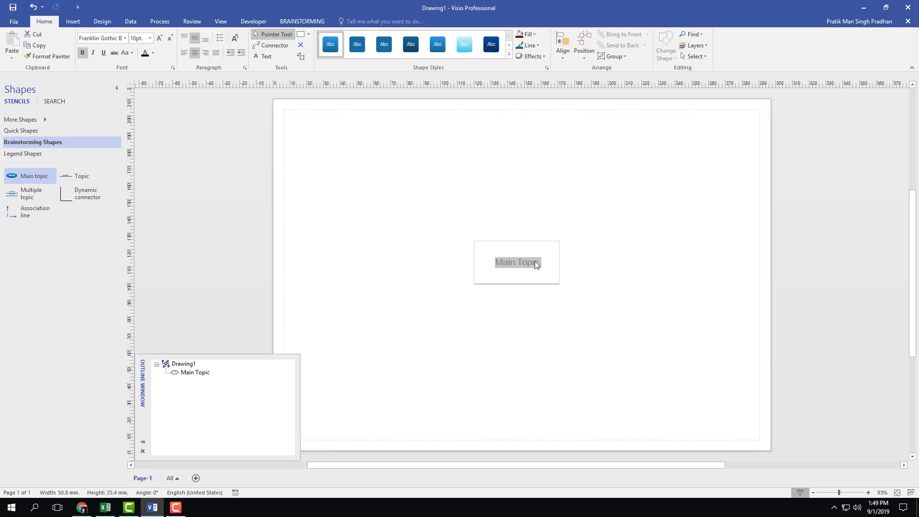
{"action": "type", "text": "After efe4"}
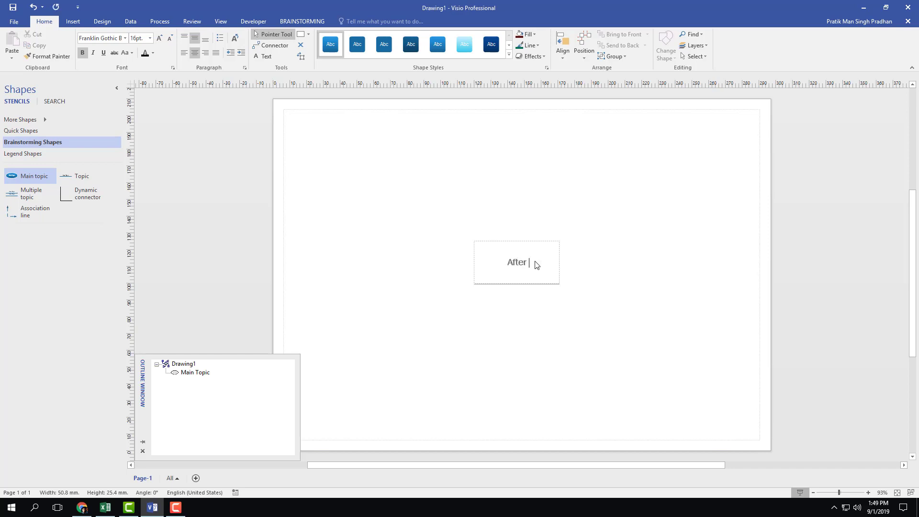
{"action": "key", "text": "BackSpace"}
{"action": "key", "text": "BackSpace"}
{"action": "key", "text": "BackSpace"}
{"action": "key", "text": "BackSpace"}
{"action": "type", "text": "Effects"}
{"action": "key", "text": "Return"}
{"action": "key", "text": "BackSpace"}
{"action": "left_click", "coordinate": [594, 300]}
{"action": "left_click", "coordinate": [547, 264]}
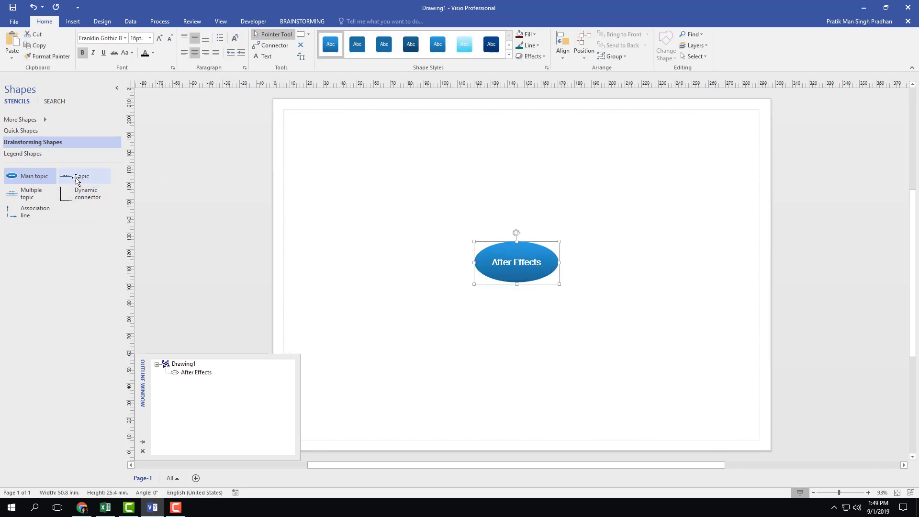
{"action": "left_click_drag", "start_coordinate": [66, 176], "coordinate": [349, 266]}
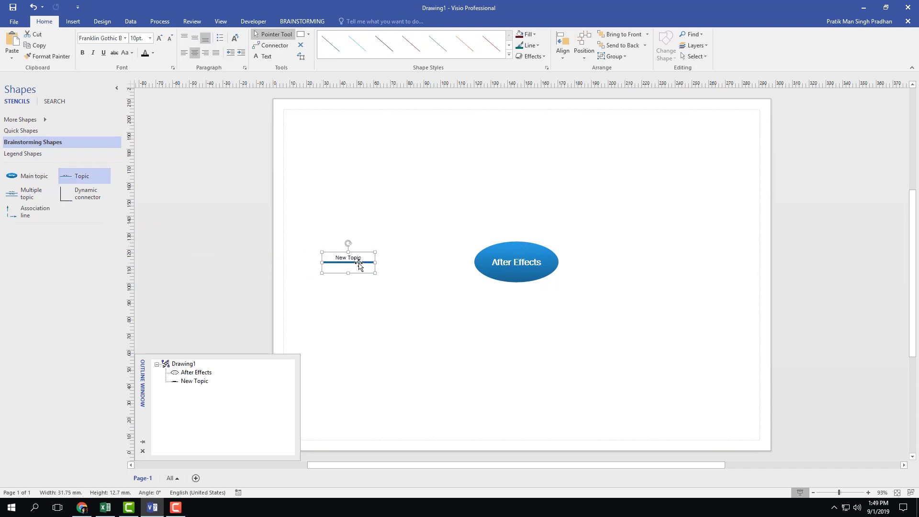
{"action": "key", "text": "Delete"}
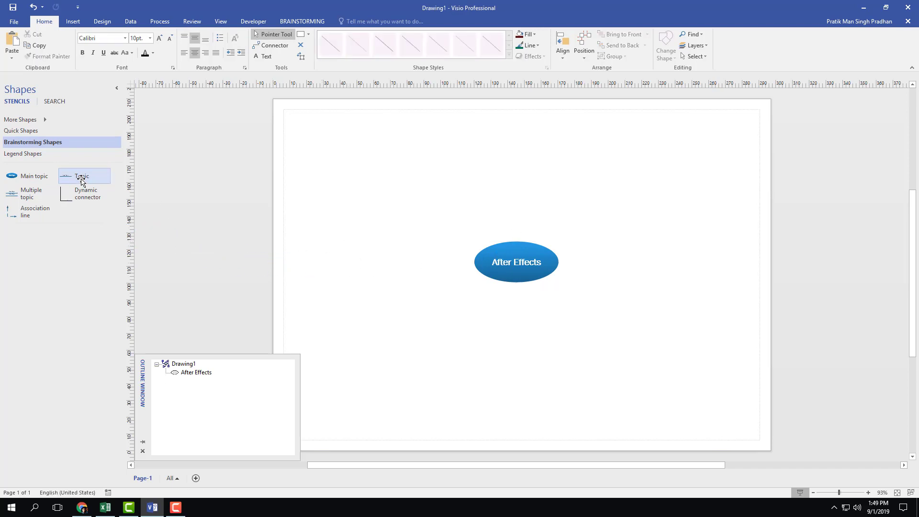
{"action": "left_click_drag", "start_coordinate": [82, 181], "coordinate": [519, 267]}
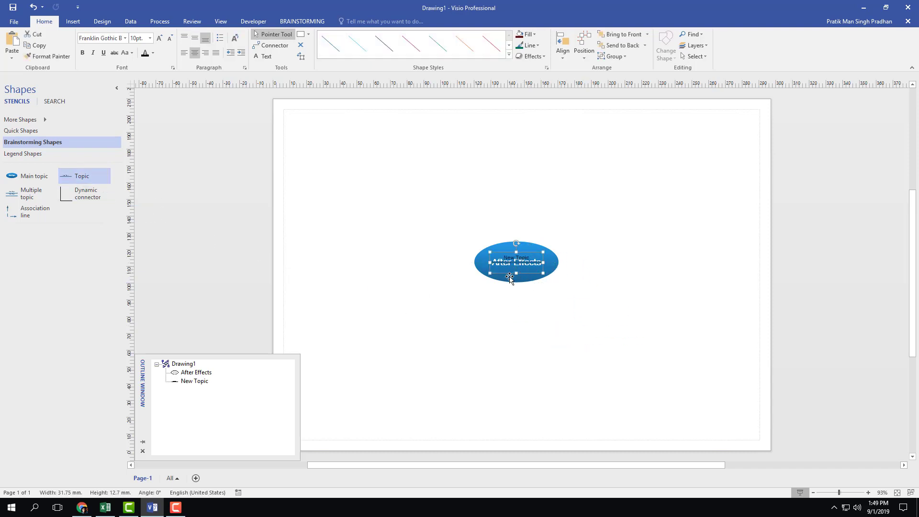
{"action": "key", "text": "Delete"}
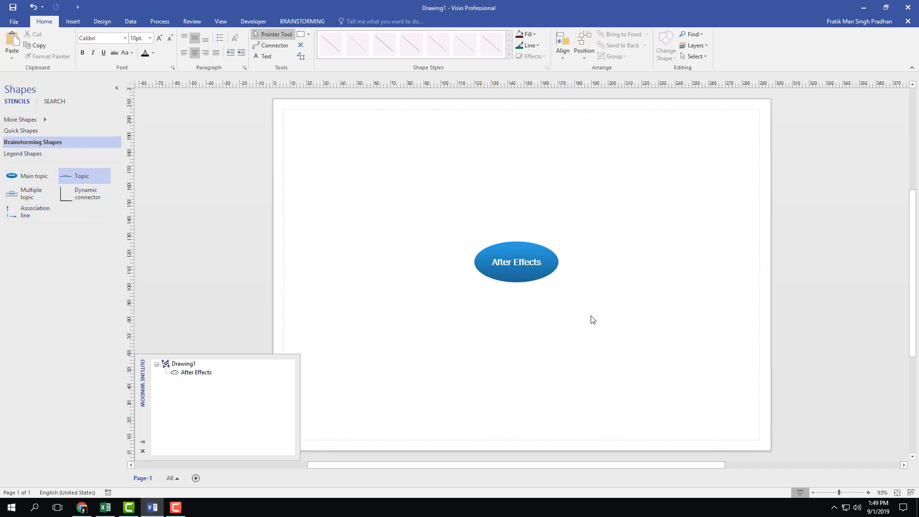
Step: Add a second main topic level with After Effects on its right side and label it Premiere Pro
{"action": "left_click", "coordinate": [549, 261]}
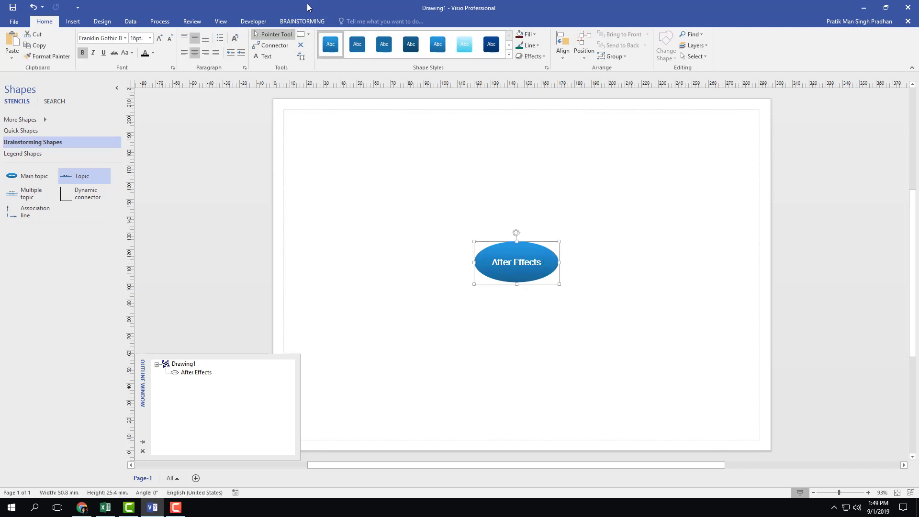
{"action": "left_click", "coordinate": [295, 21]}
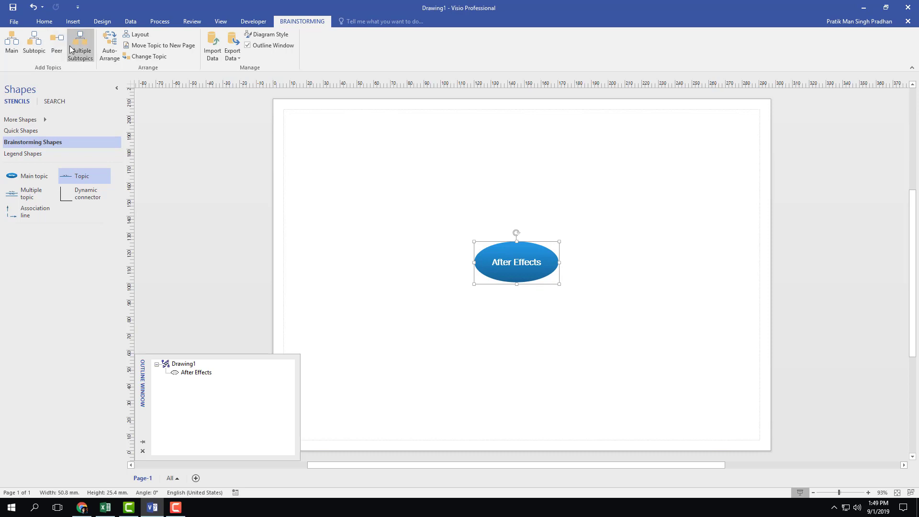
{"action": "left_click", "coordinate": [9, 44]}
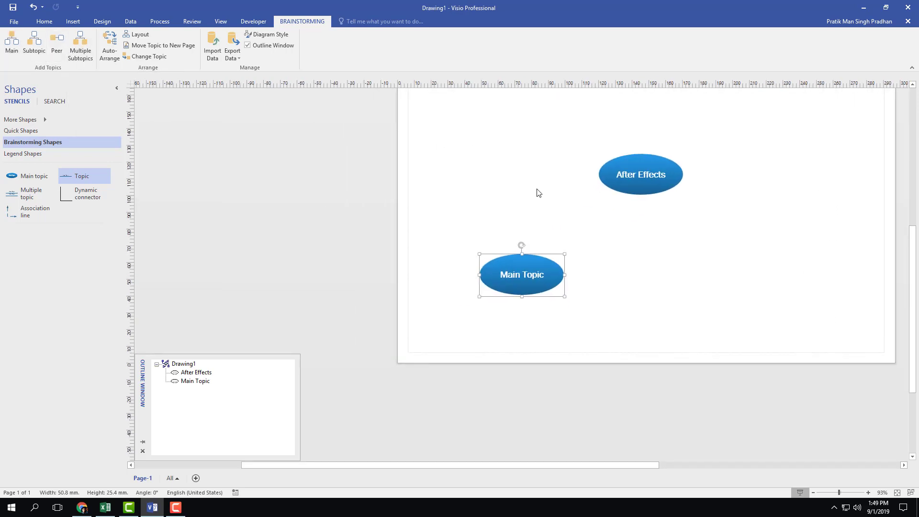
{"action": "left_click_drag", "start_coordinate": [538, 261], "coordinate": [786, 174]}
{"action": "double_click", "coordinate": [786, 174]}
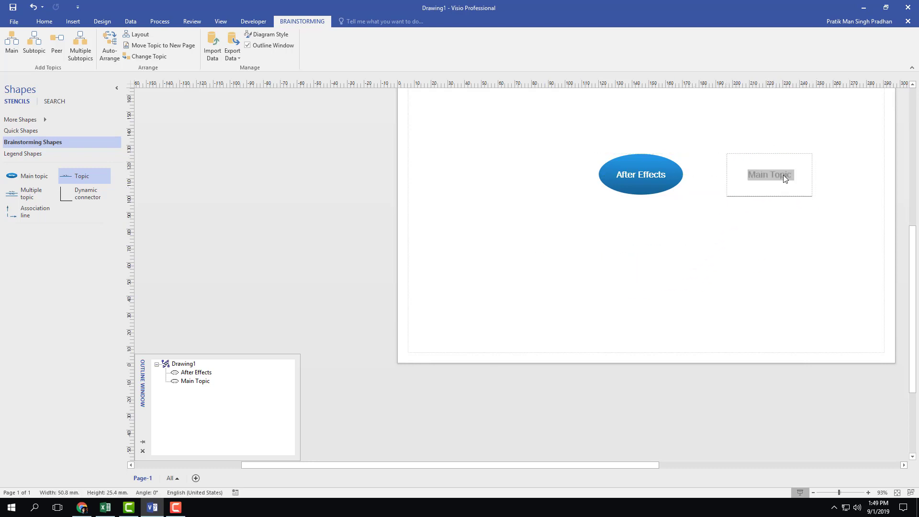
{"action": "type", "text": "Premiere Pro"}
{"action": "left_click", "coordinate": [756, 221]}
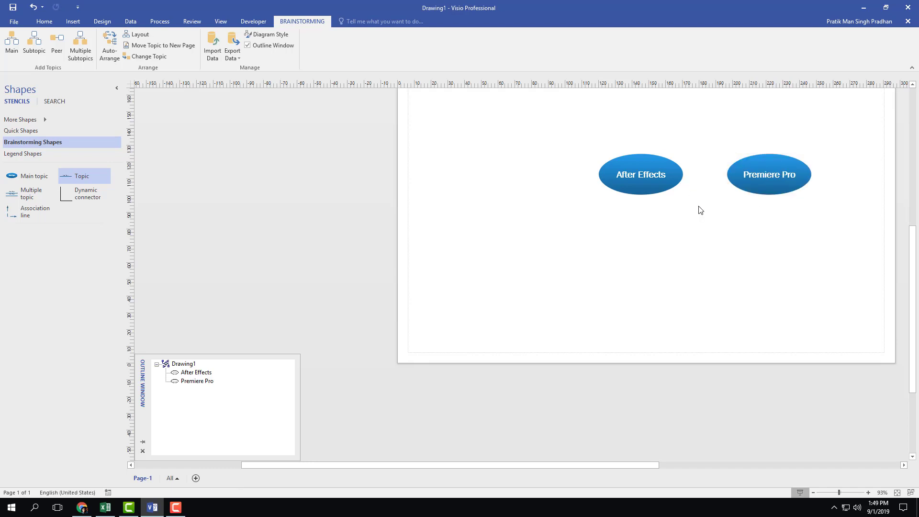
Step: Shift the After Effects and Premiere Pro topics left on the page, leaving a wider gap between them
{"action": "scroll", "coordinate": [694, 225], "scroll_direction": "up", "scroll_amount": 2}
{"action": "scroll", "coordinate": [689, 253], "scroll_direction": "down", "scroll_amount": 1}
{"action": "left_click_drag", "start_coordinate": [666, 239], "coordinate": [623, 239]}
{"action": "left_click_drag", "start_coordinate": [758, 244], "coordinate": [739, 244]}
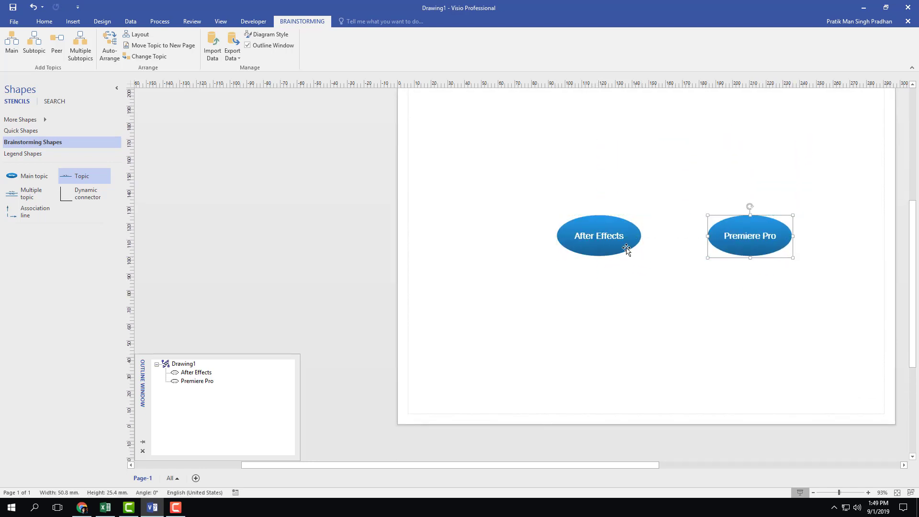
Step: Add a subtopic to the After Effects topic and label it VFX
{"action": "left_click", "coordinate": [618, 247]}
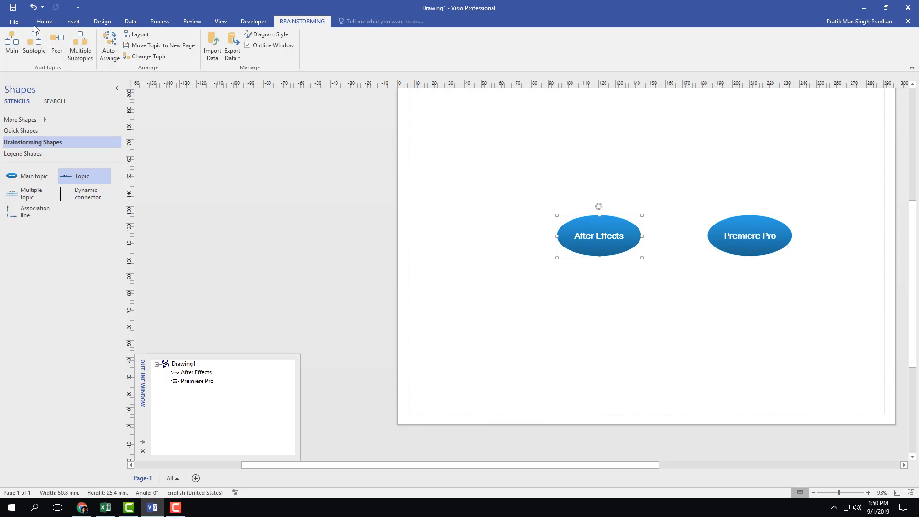
{"action": "left_click", "coordinate": [41, 44]}
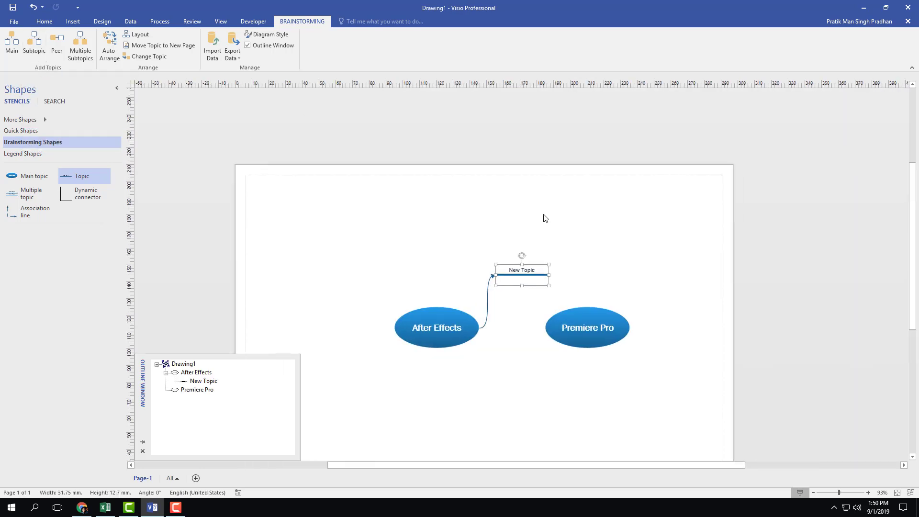
{"action": "double_click", "coordinate": [515, 272]}
{"action": "type", "text": "VFX"}
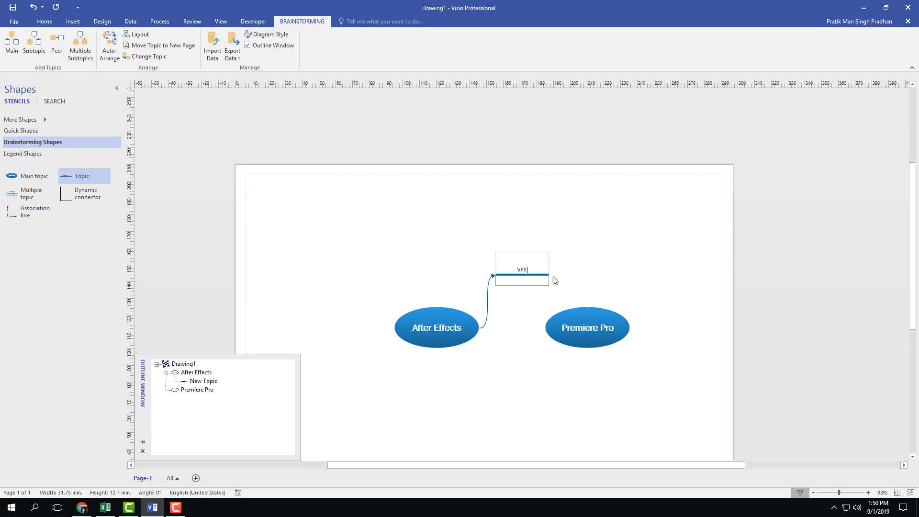
{"action": "left_click", "coordinate": [474, 362]}
Step: Add another subtopic to the After Effects topic and label it Motion Graphics
{"action": "left_click", "coordinate": [430, 329]}
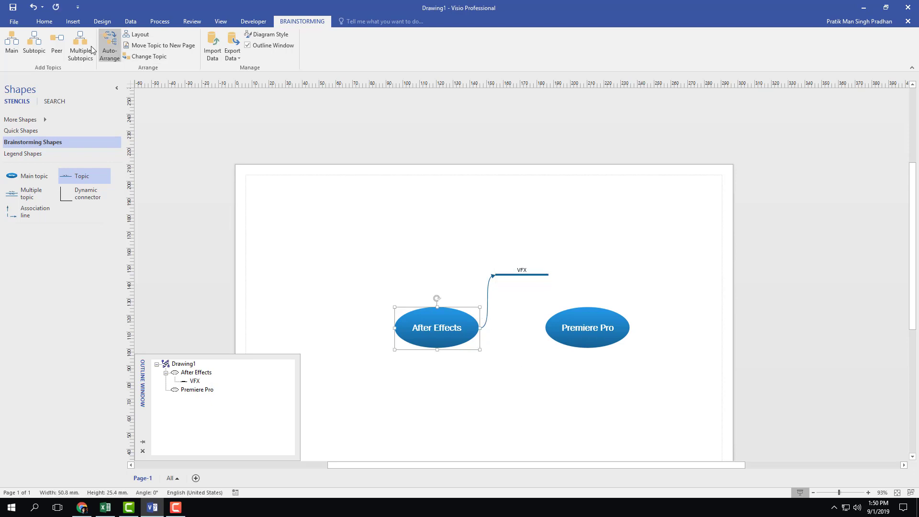
{"action": "left_click", "coordinate": [34, 45]}
{"action": "double_click", "coordinate": [525, 271]}
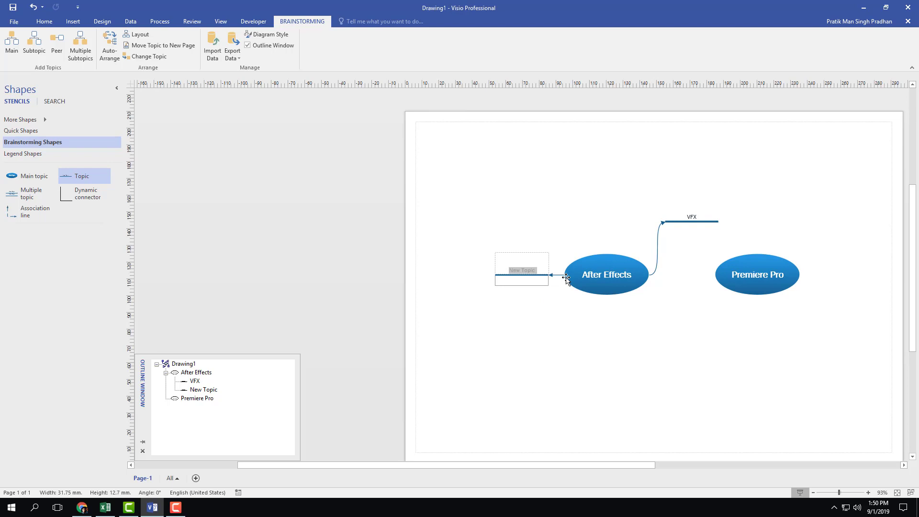
{"action": "type", "text": "Moption"}
{"action": "key", "text": "BackSpace"}
{"action": "key", "text": "BackSpace"}
{"action": "type", "text": "on Graphics"}
{"action": "left_click", "coordinate": [623, 303]}
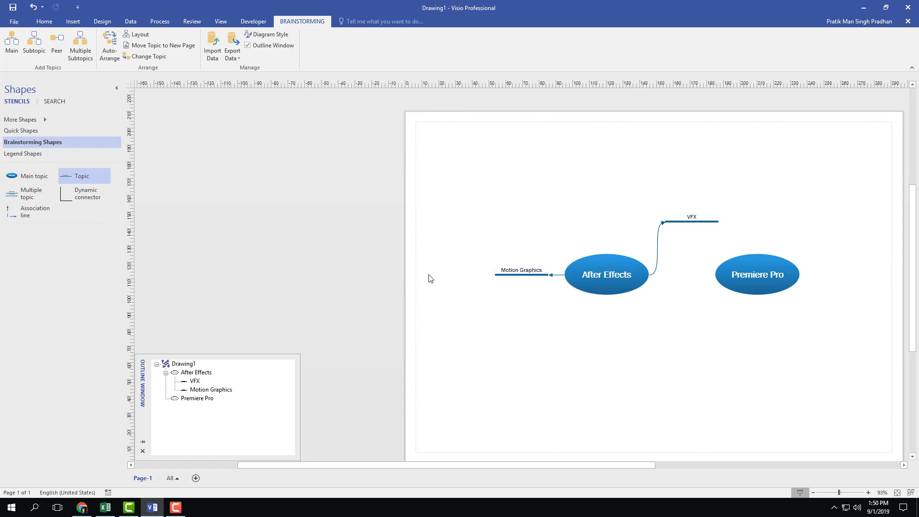
Step: Add a peer topic to Motion Graphics and label it Compositing
{"action": "left_click", "coordinate": [538, 271]}
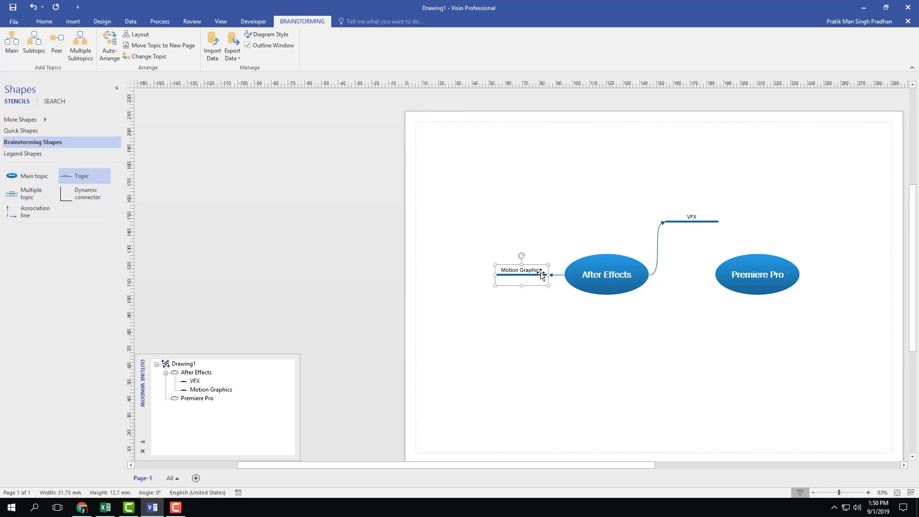
{"action": "left_click", "coordinate": [61, 58]}
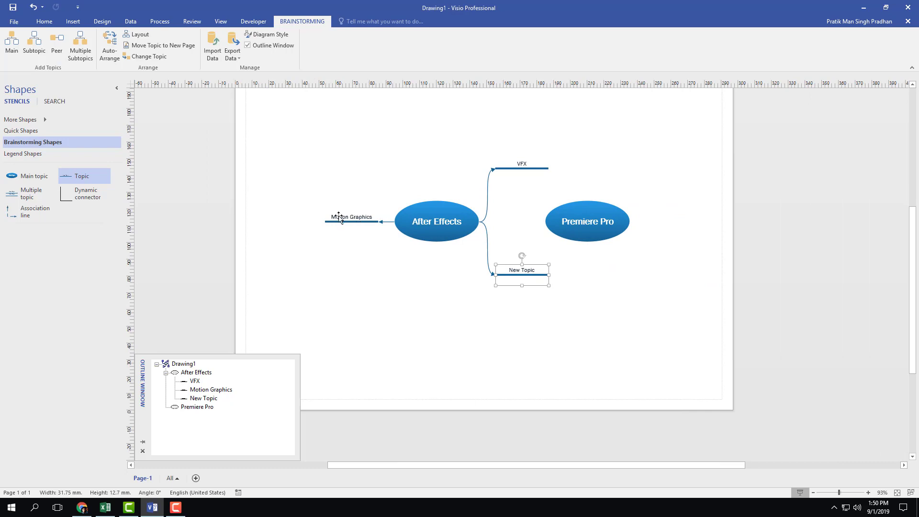
{"action": "double_click", "coordinate": [529, 275]}
{"action": "type", "text": "Co"}
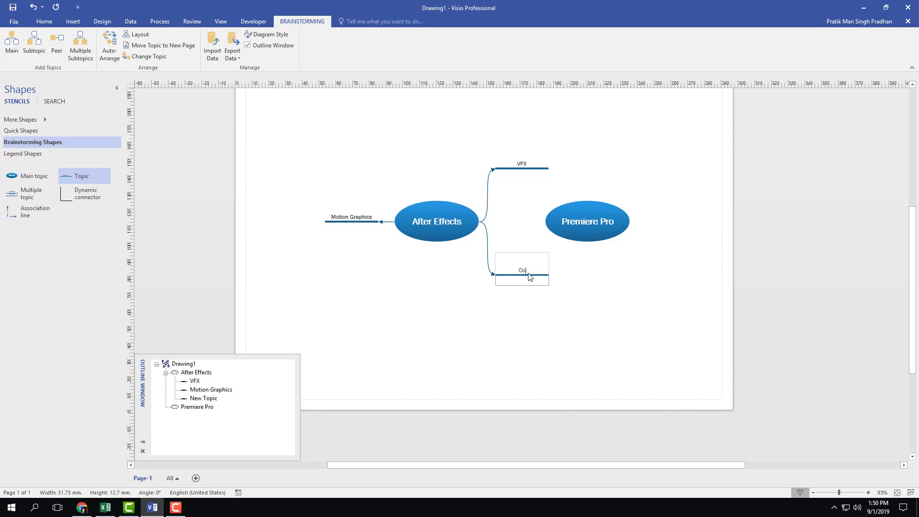
{"action": "type", "text": "mppositinfg"}
{"action": "key", "text": "BackSpace"}
{"action": "key", "text": "BackSpace"}
{"action": "key", "text": "BackSpace"}
{"action": "key", "text": "BackSpace"}
{"action": "key", "text": "BackSpace"}
{"action": "key", "text": "BackSpace"}
{"action": "key", "text": "BackSpace"}
{"action": "key", "text": "BackSpace"}
{"action": "type", "text": "ositing"}
{"action": "left_click", "coordinate": [488, 308]}
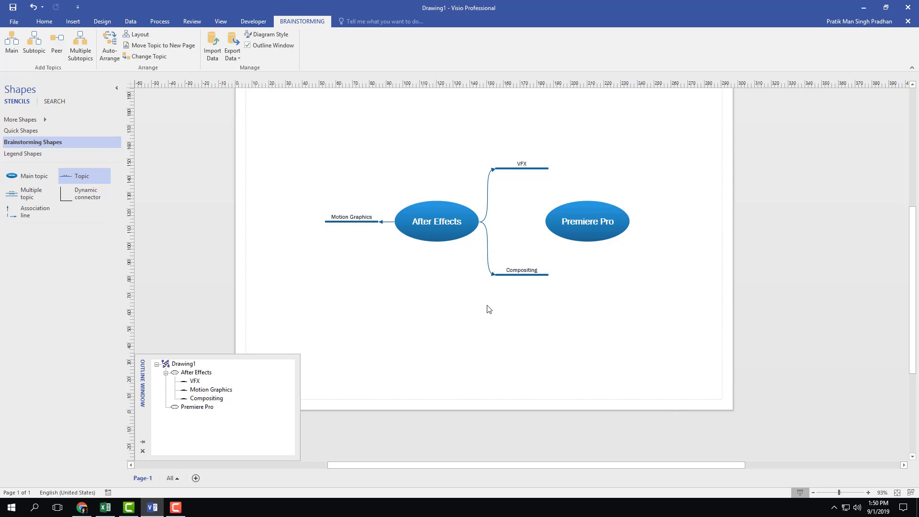
Step: Add a subtopic to the VFX topic and label it CC Effects
{"action": "left_click", "coordinate": [509, 167]}
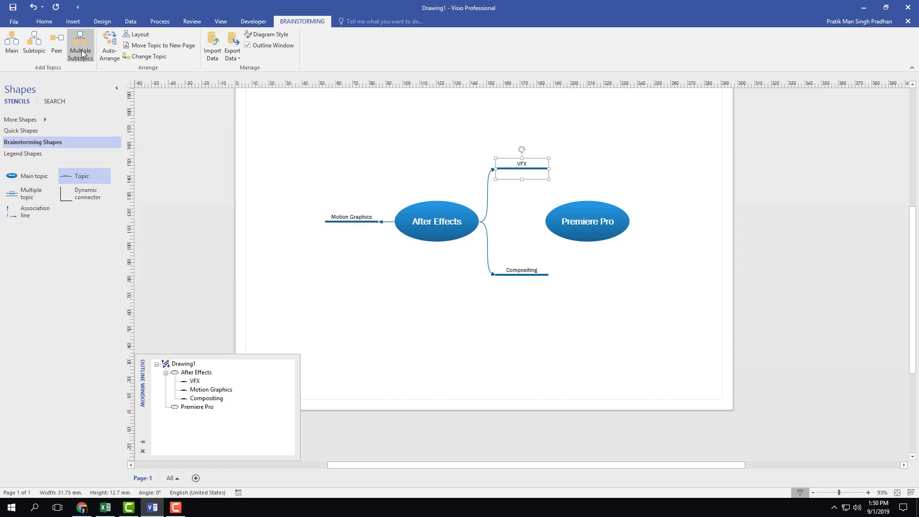
{"action": "left_click", "coordinate": [34, 44]}
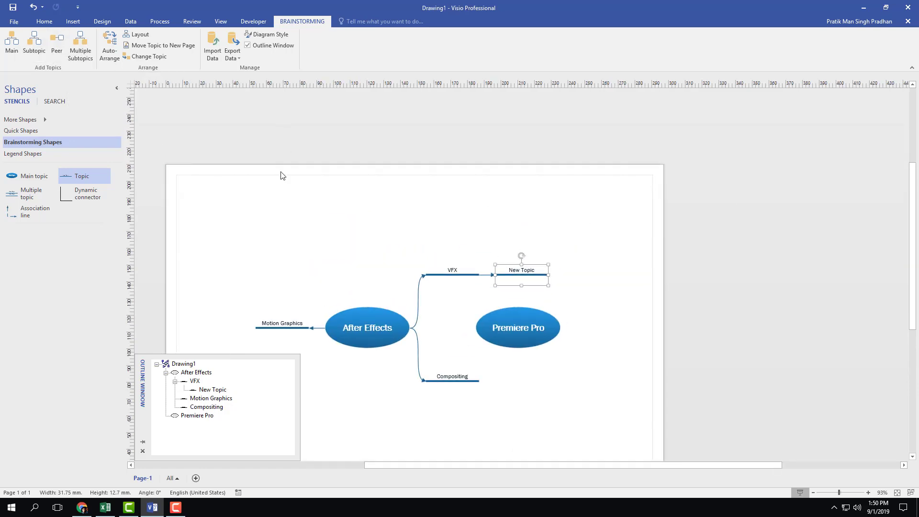
{"action": "double_click", "coordinate": [525, 272]}
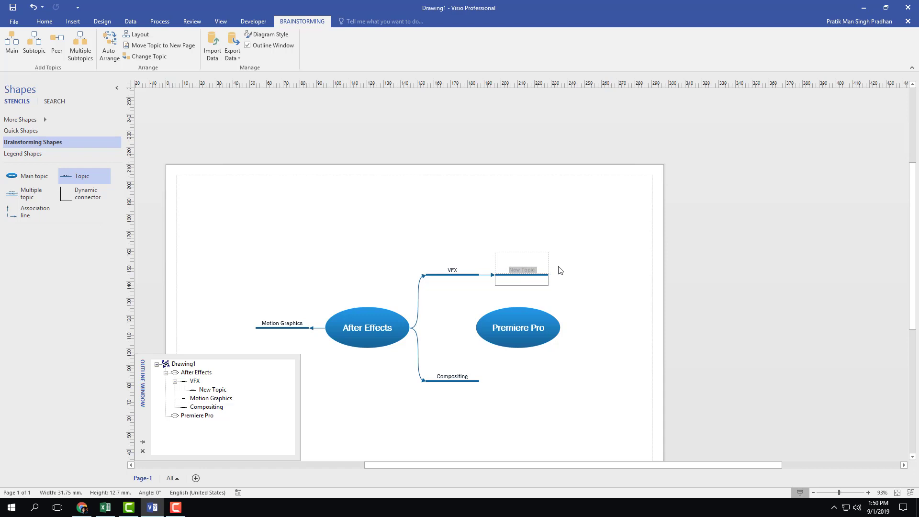
{"action": "type", "text": "CC Effects"}
{"action": "left_click", "coordinate": [571, 212]}
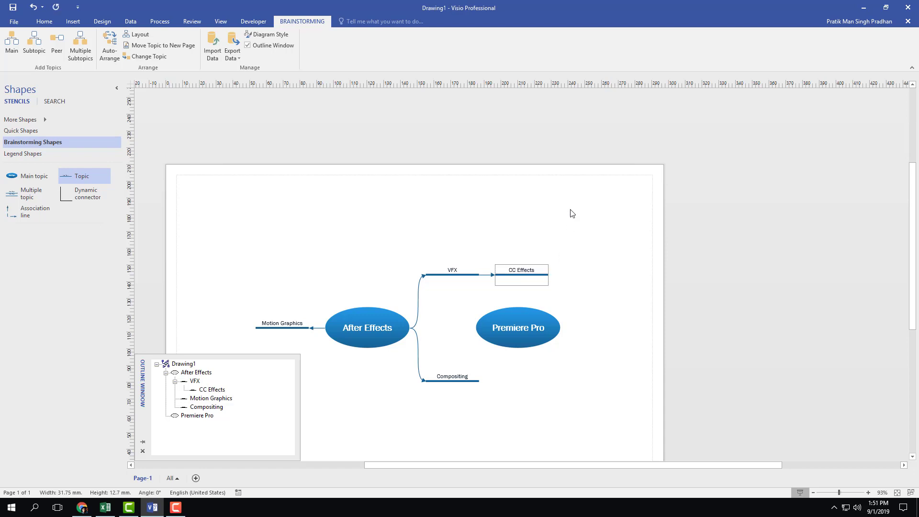
Step: Add multiple subtopics to the VFX topic at once: Particles, 3D effects and Plugins
{"action": "left_click", "coordinate": [453, 274]}
{"action": "left_click", "coordinate": [79, 57]}
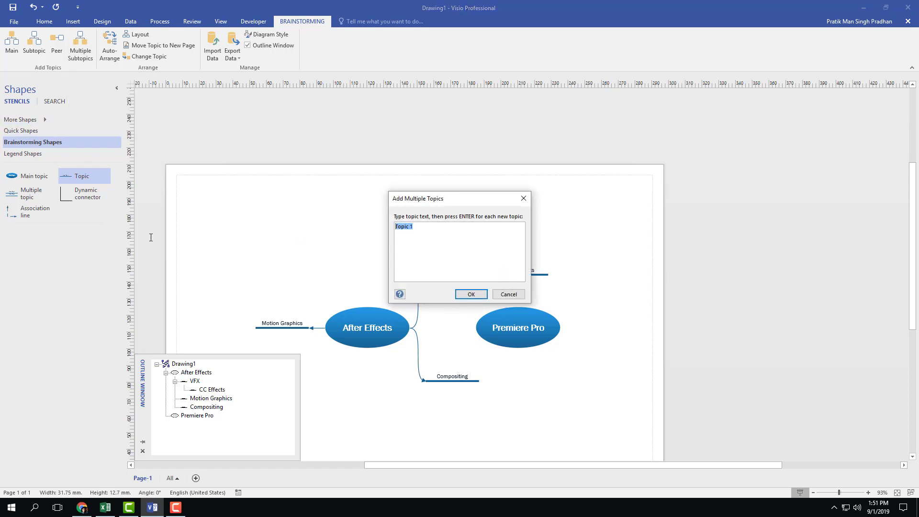
{"action": "type", "text": "Particles"}
{"action": "left_click", "coordinate": [475, 294]}
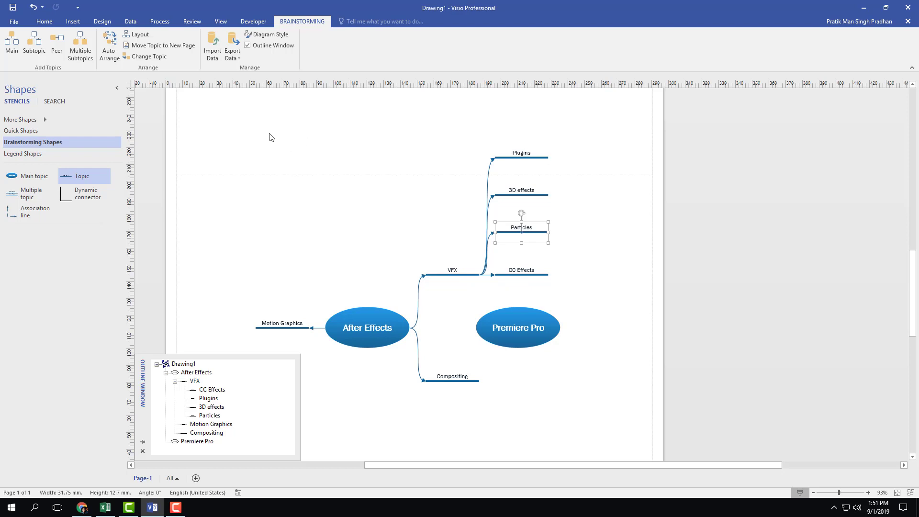
Step: Delete the Premiere Pro main topic and move the Plugins topic onto the page, above and to the left of VFX
{"action": "left_click", "coordinate": [530, 313]}
{"action": "key", "text": "Delete"}
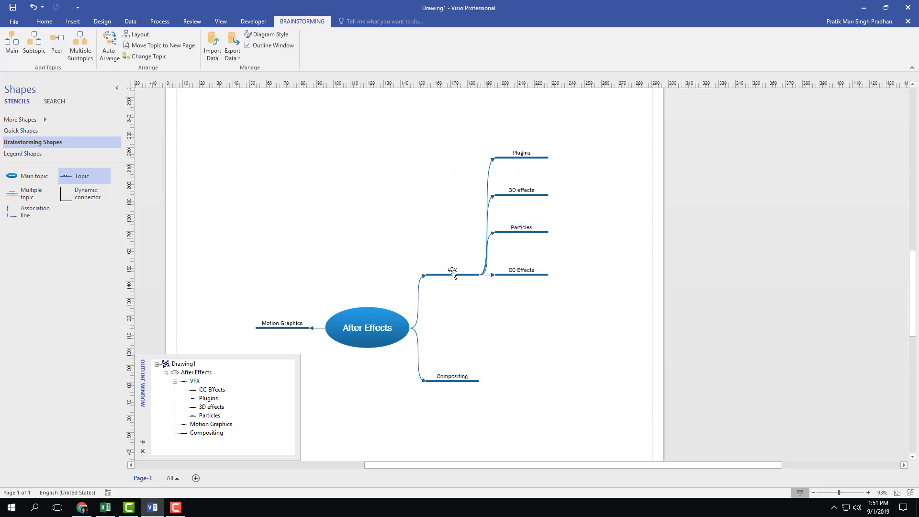
{"action": "left_click_drag", "start_coordinate": [504, 158], "coordinate": [389, 196]}
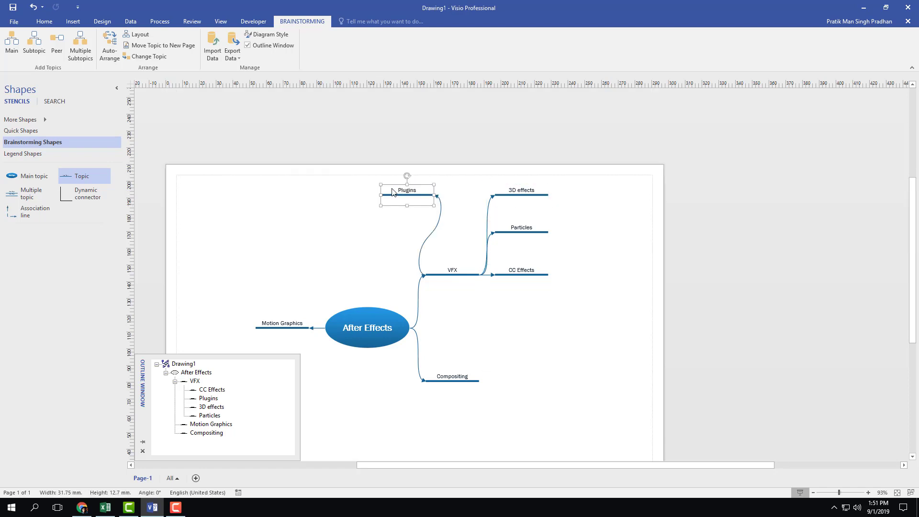